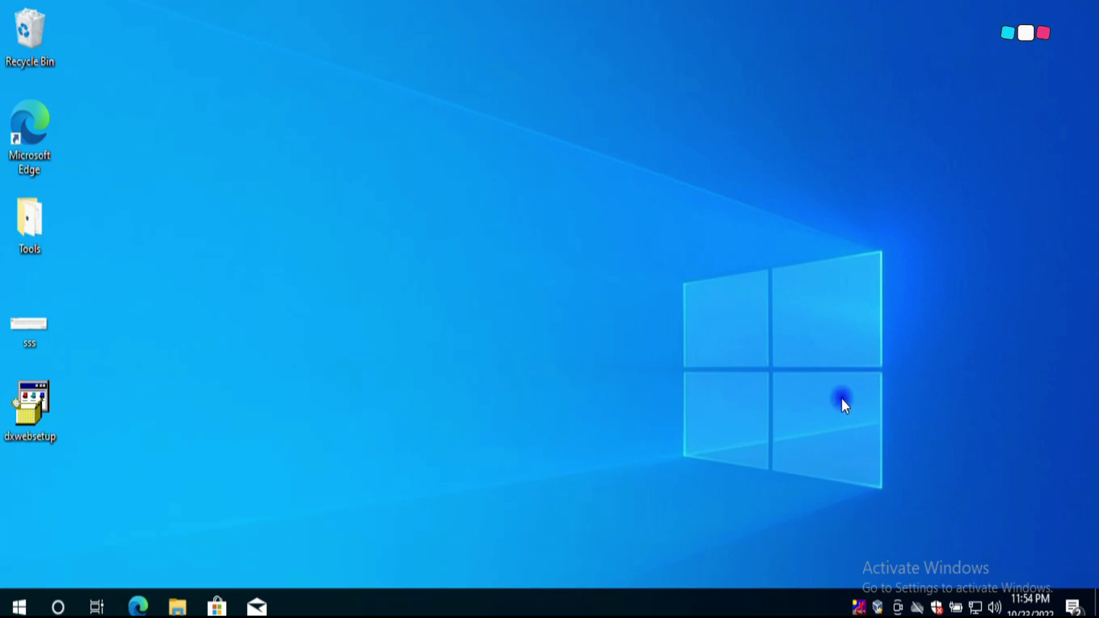
# Open the Control Panel by running the command "control" and go to Power Options.
pyautogui.rightClick(16, 610)
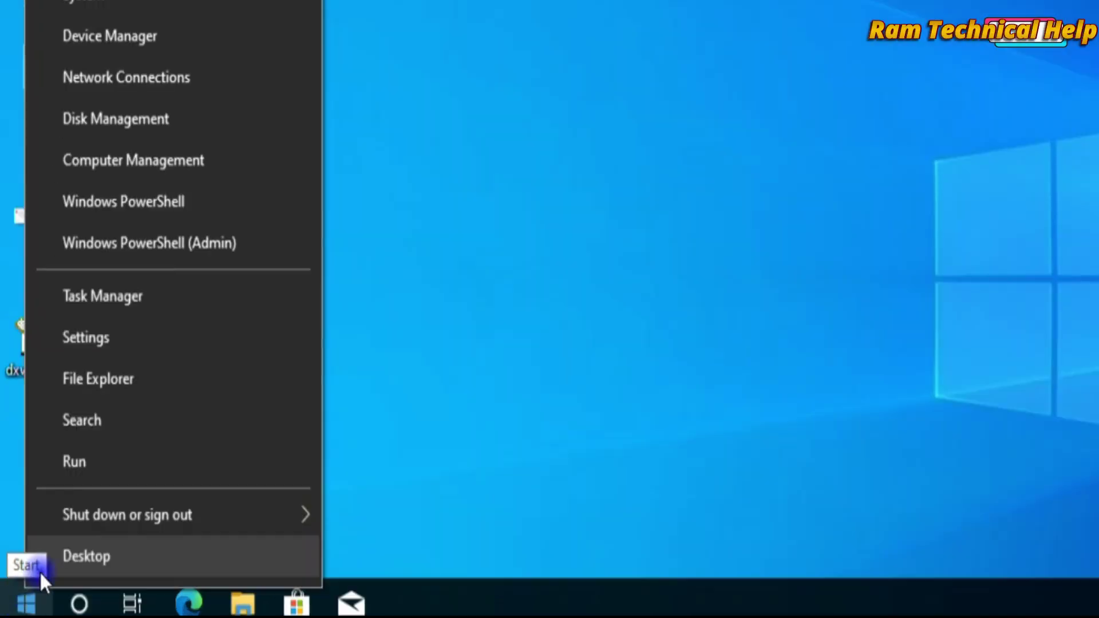
pyautogui.click(66, 471)
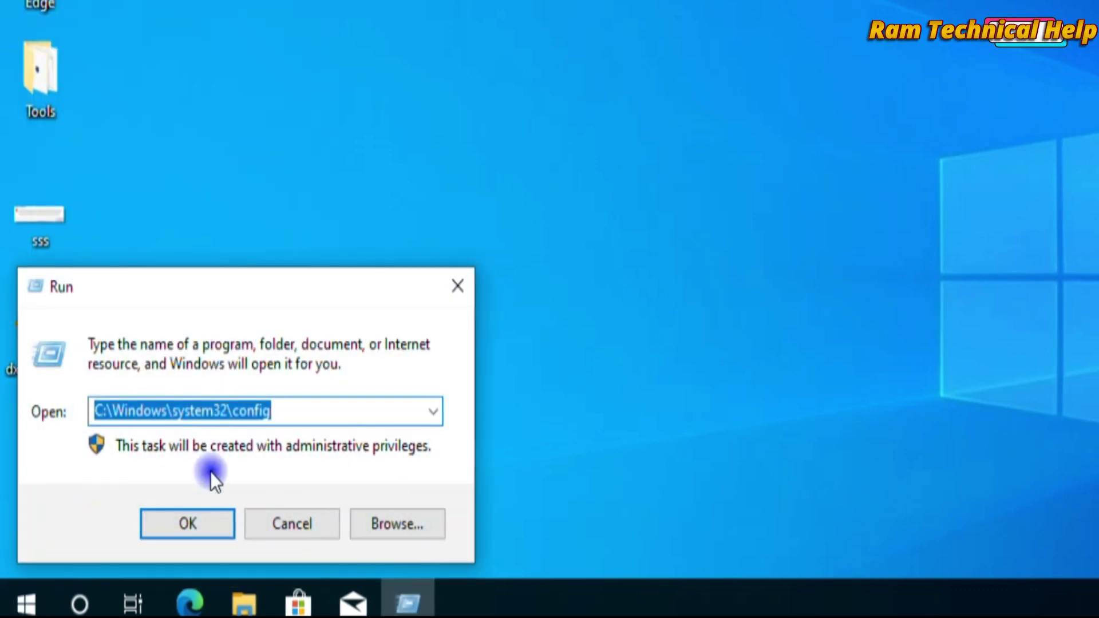
pyautogui.write('control')
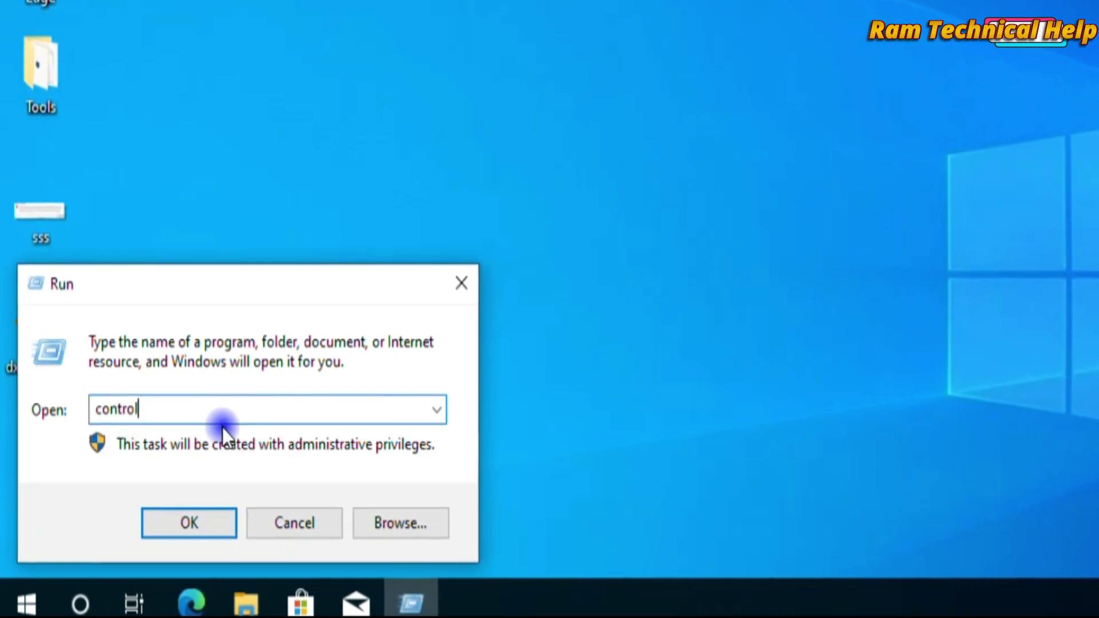
pyautogui.click(195, 530)
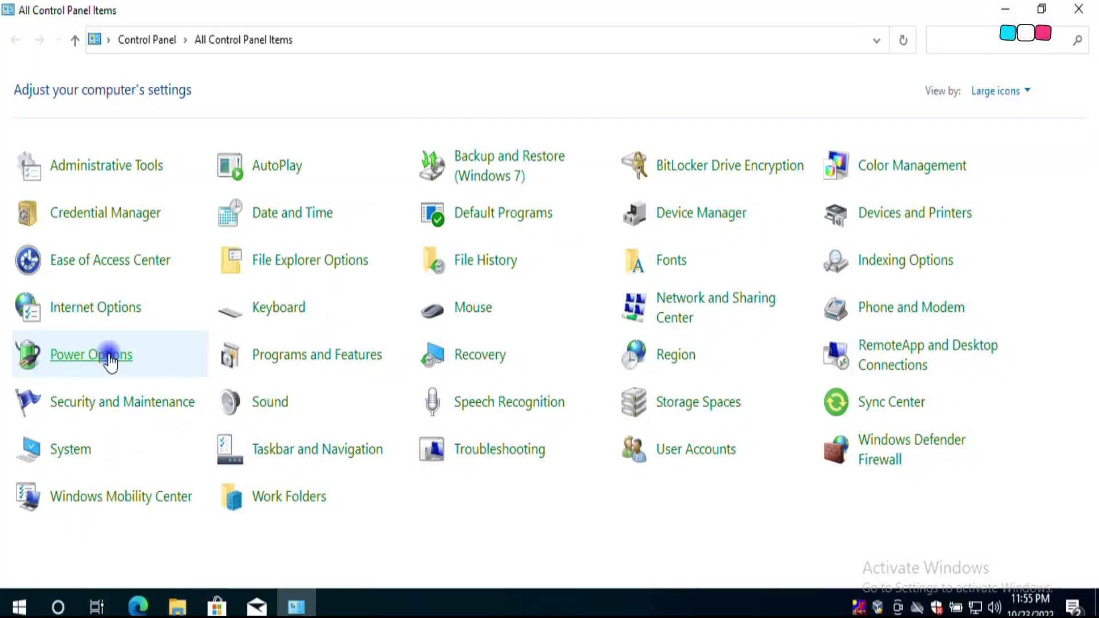
pyautogui.click(69, 356)
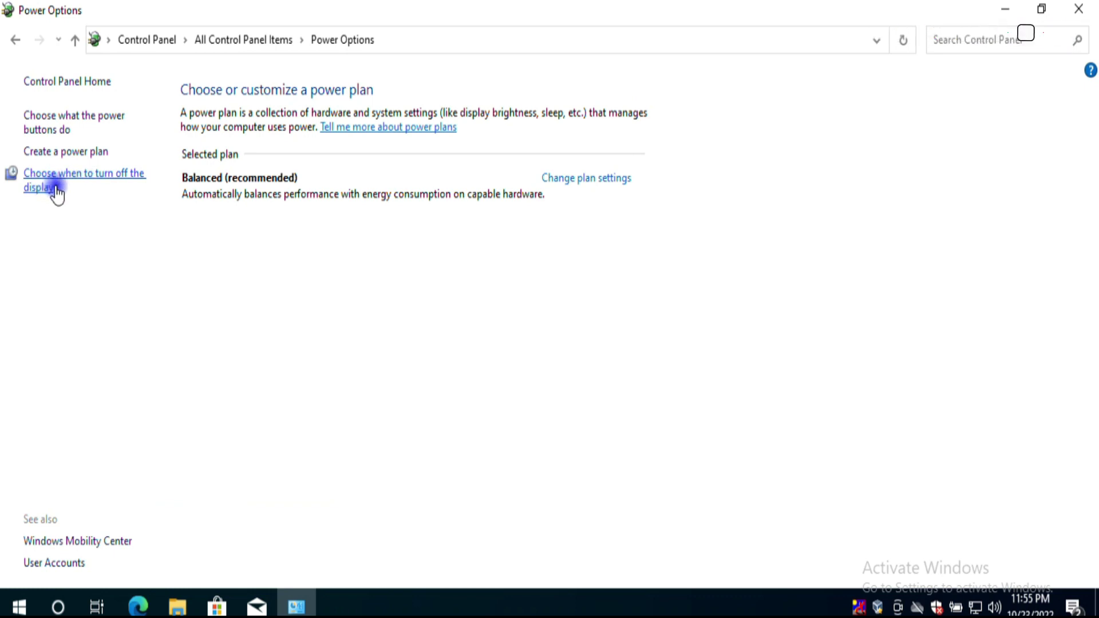
# Set the Balanced plan's display turn-off time to Never on battery and plugged in, and save the changes.
pyautogui.click(62, 175)
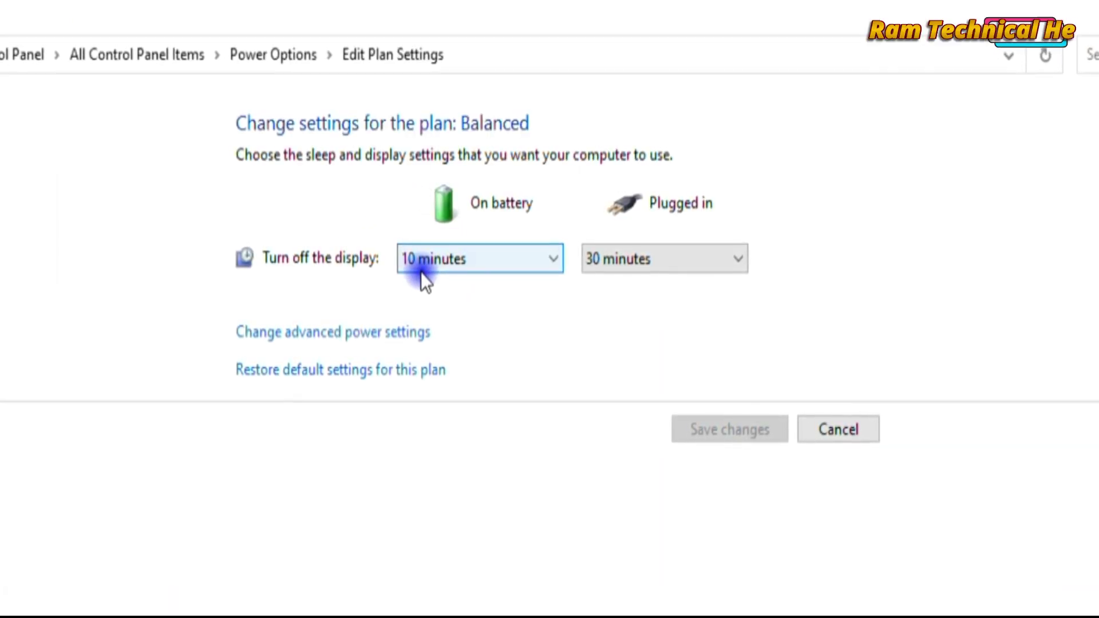
pyautogui.click(421, 272)
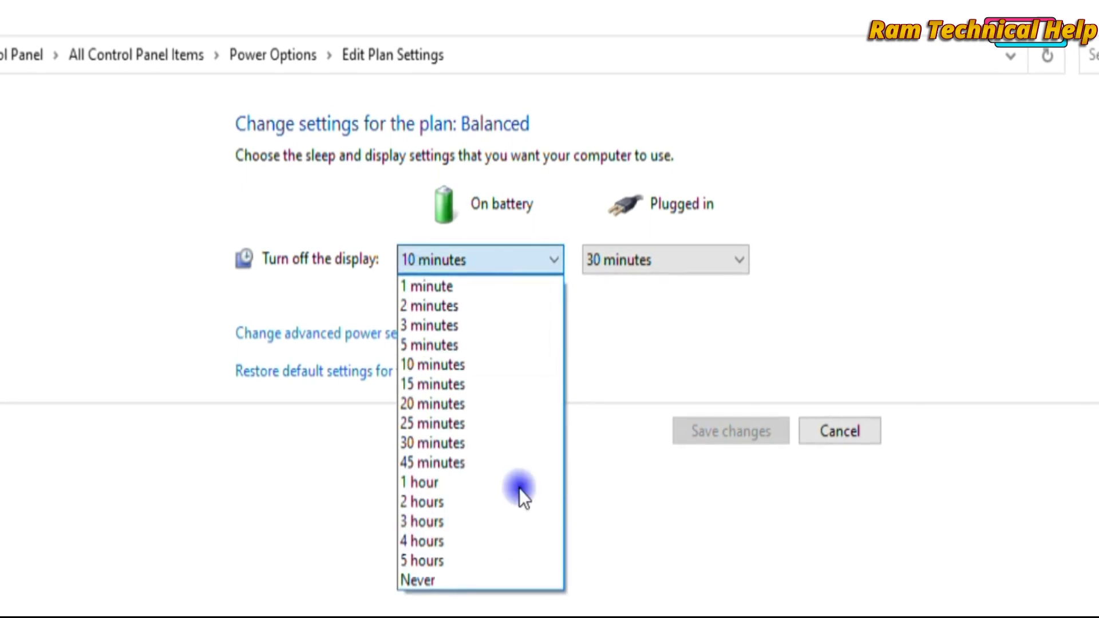
pyautogui.click(427, 582)
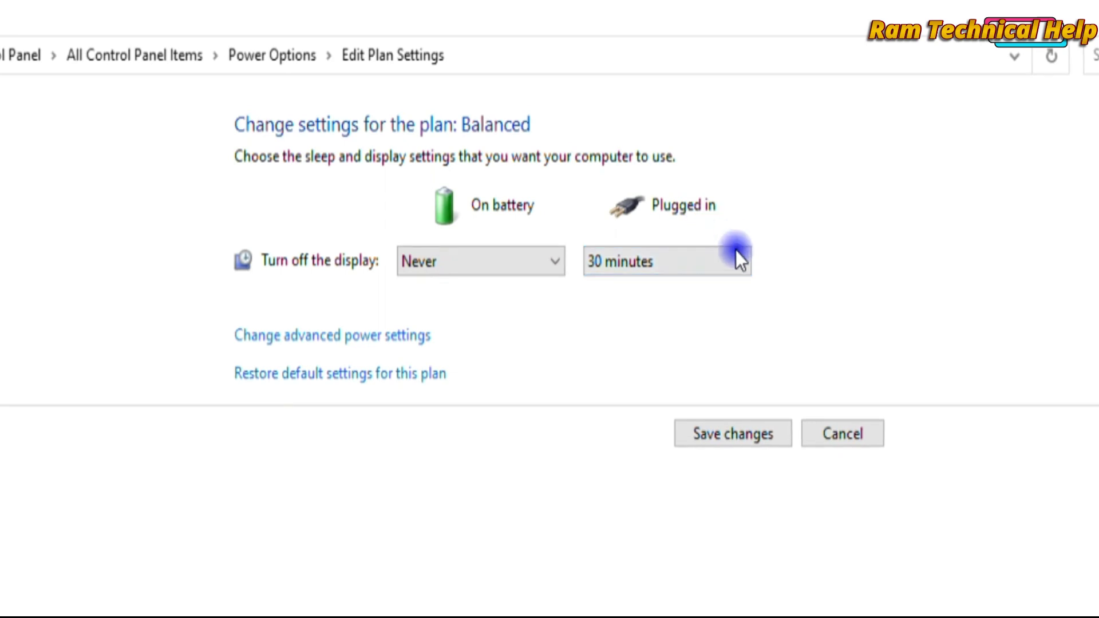
pyautogui.click(714, 261)
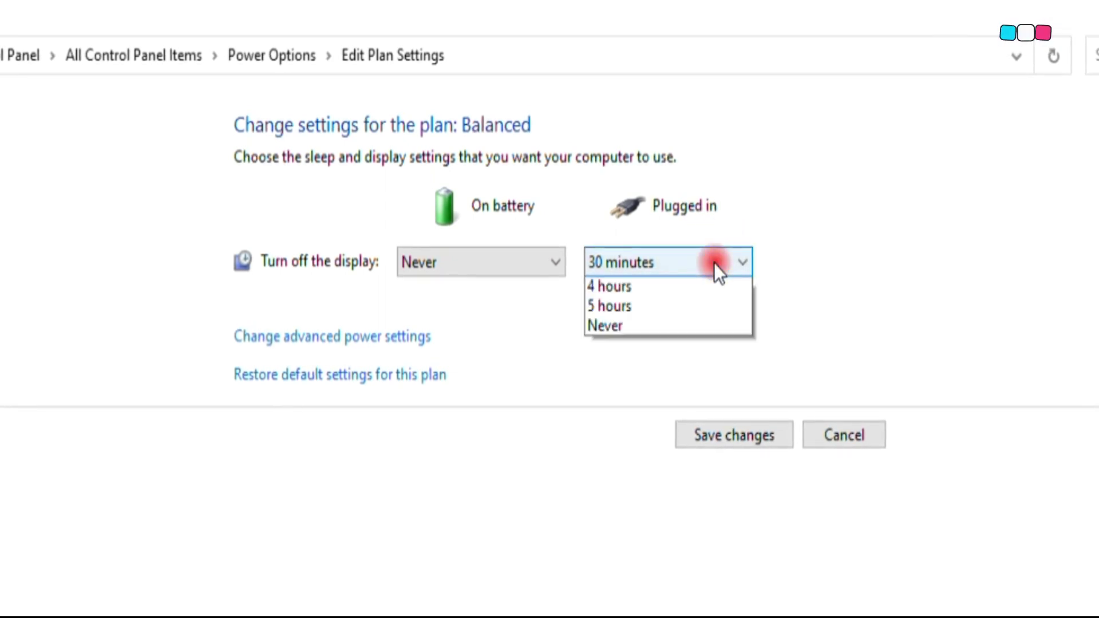
pyautogui.click(657, 582)
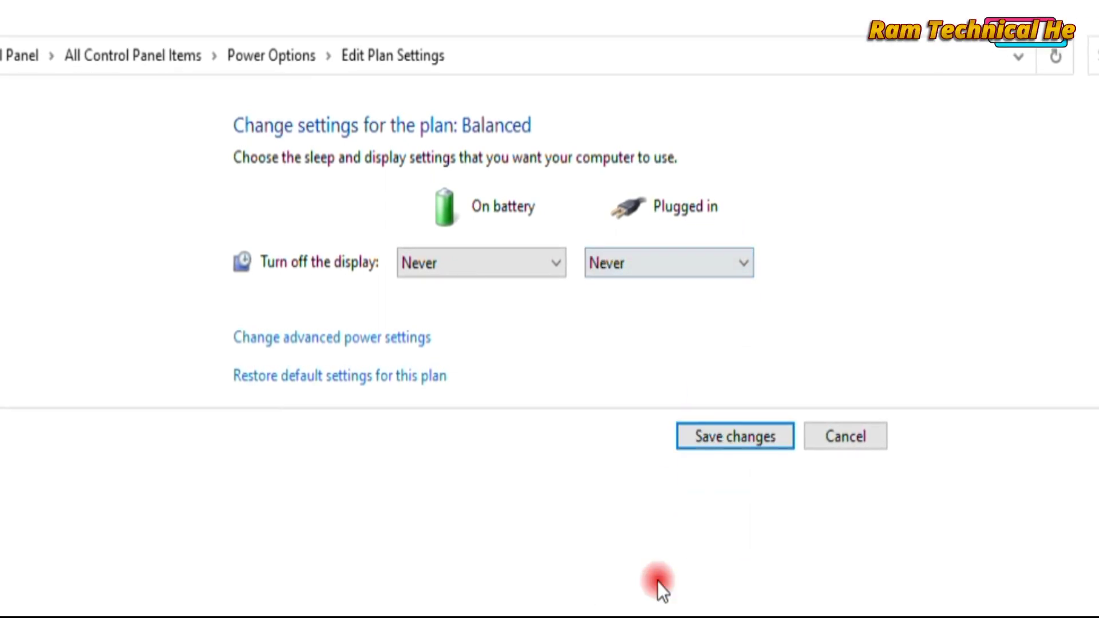
pyautogui.click(709, 436)
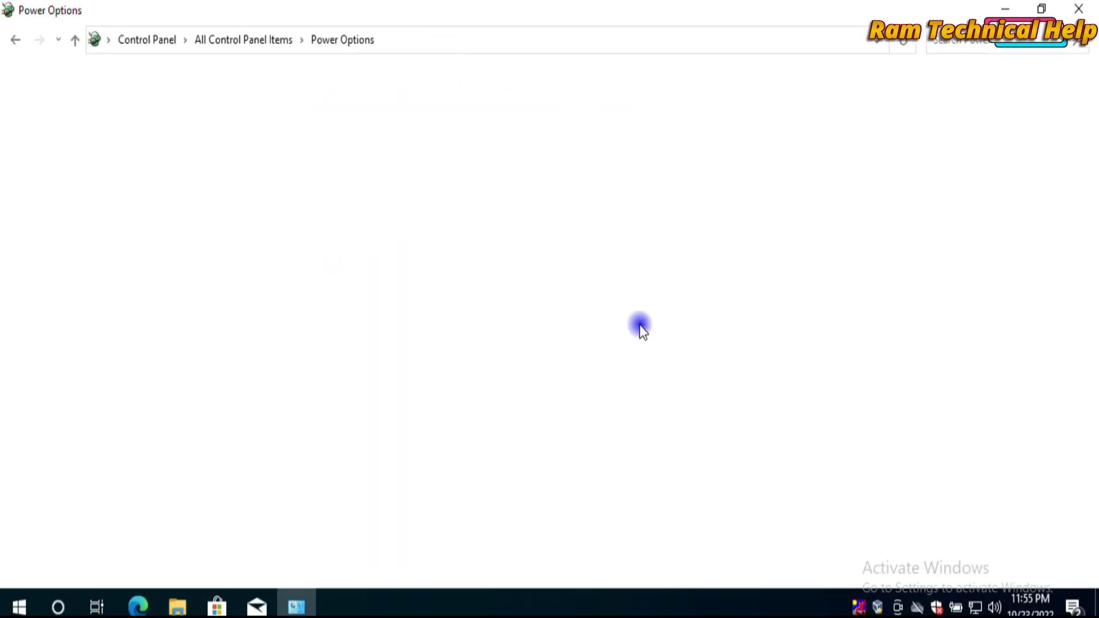
# Open the Balanced plan's advanced power settings and set the hard disk turn-off time on battery to Never.
pyautogui.click(66, 180)
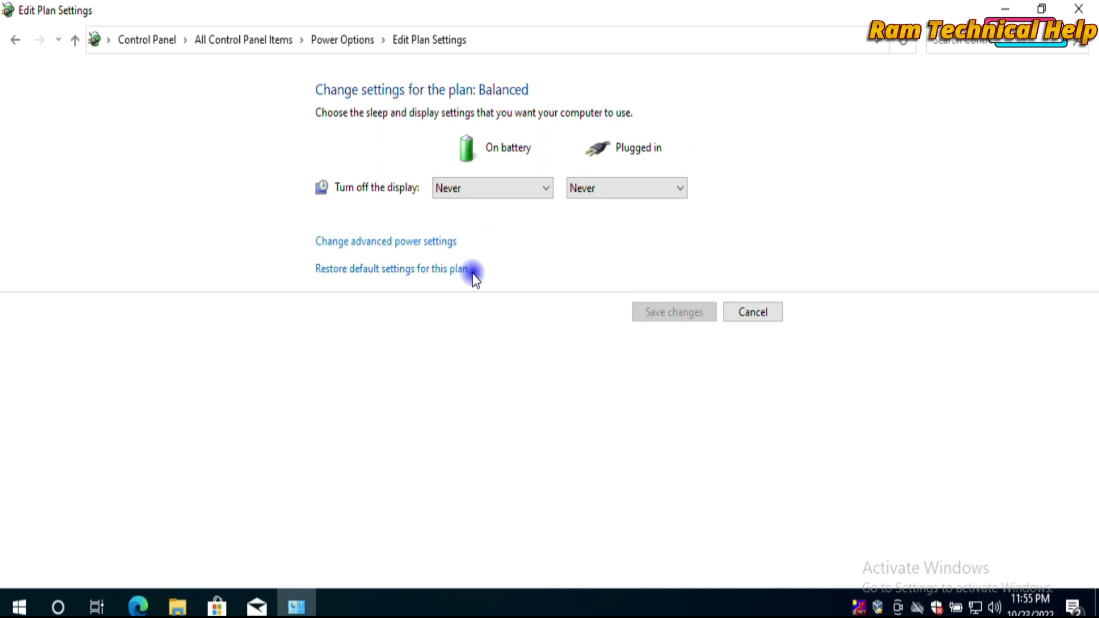
pyautogui.click(413, 243)
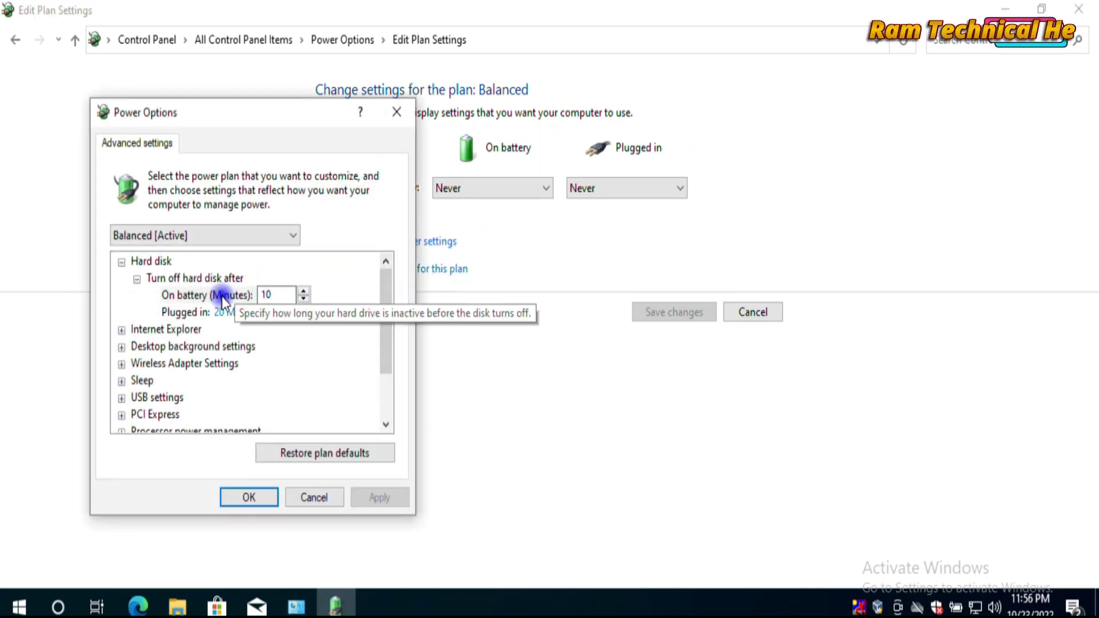
pyautogui.click(143, 278)
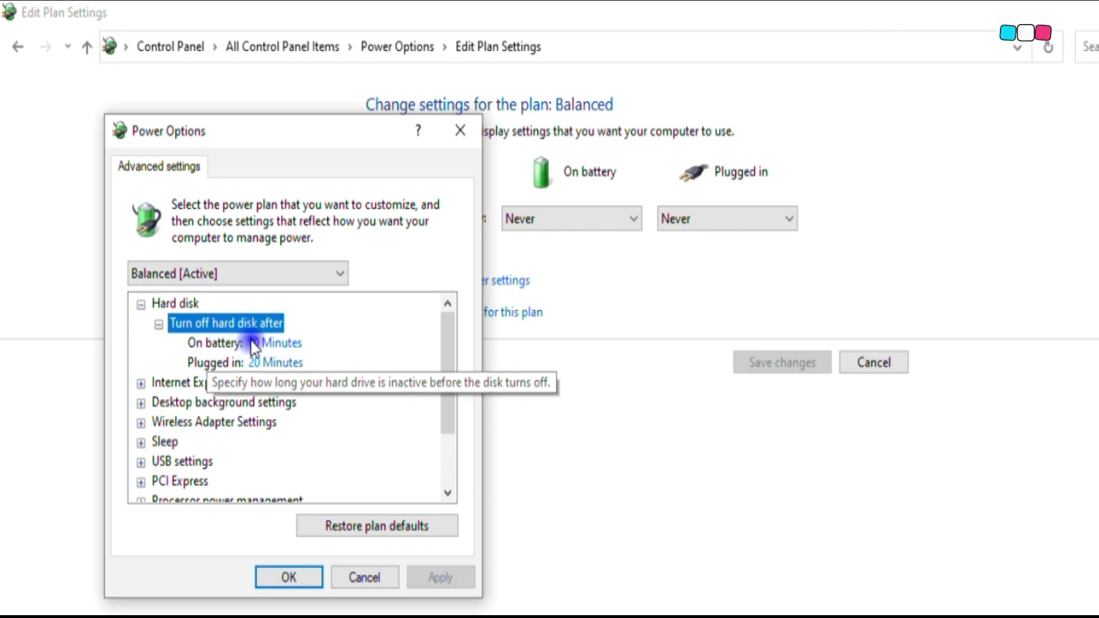
pyautogui.click(269, 345)
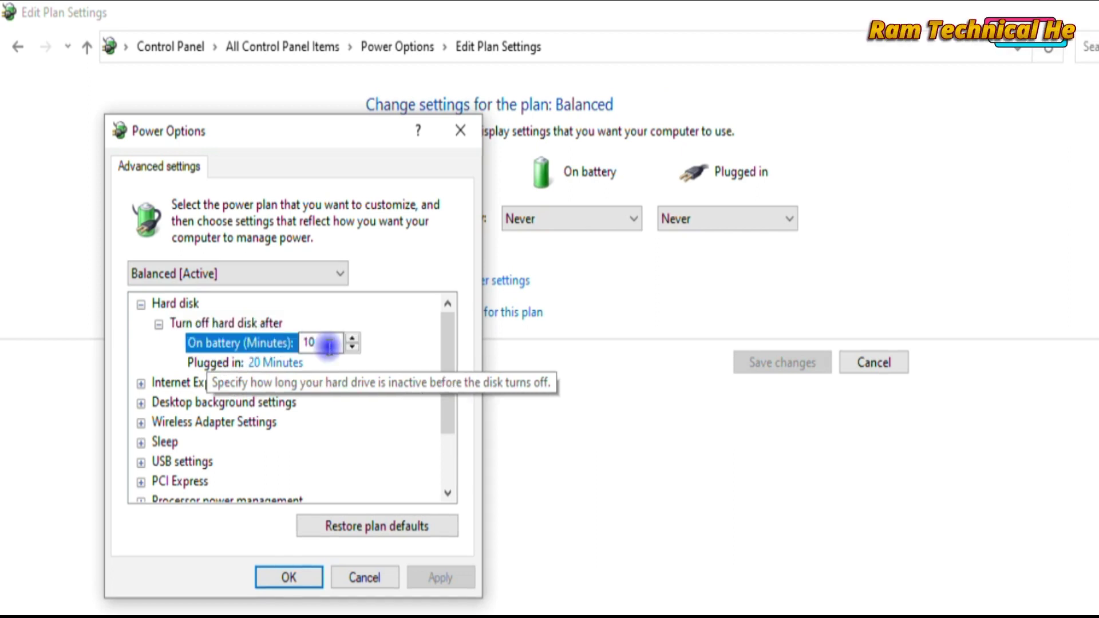
pyautogui.moveTo(316, 341); pyautogui.dragTo(296, 341)
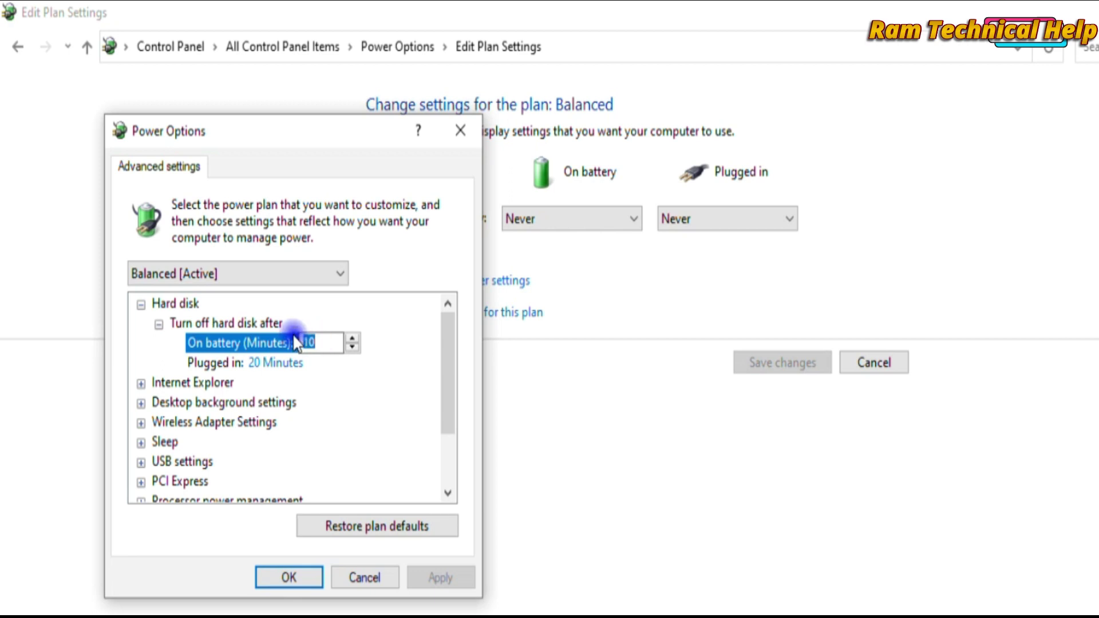
pyautogui.write('0')
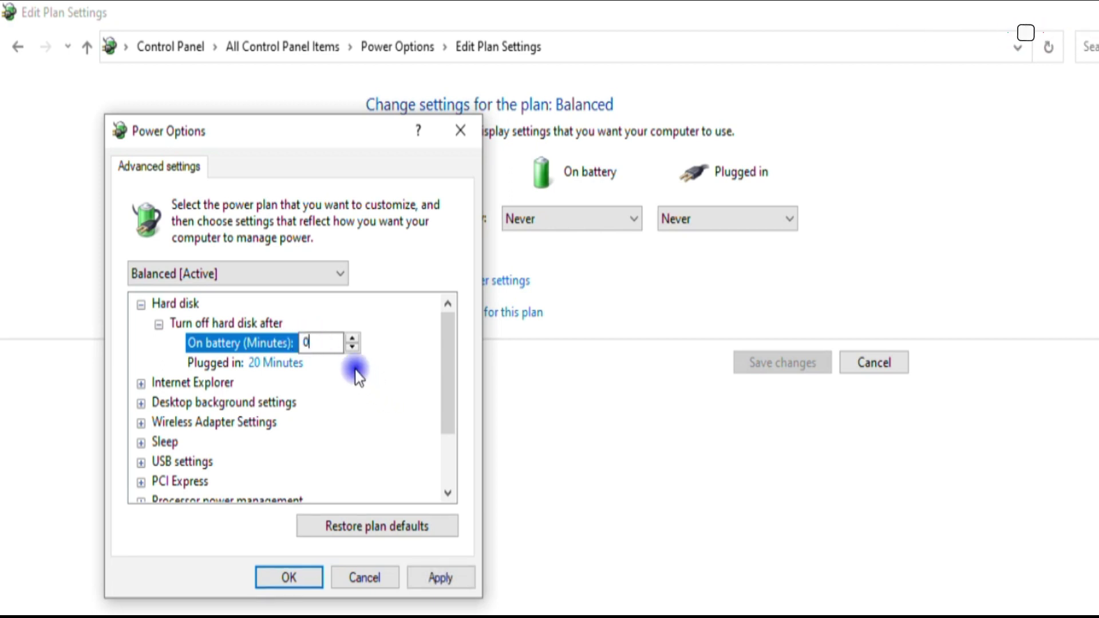
pyautogui.click(350, 350)
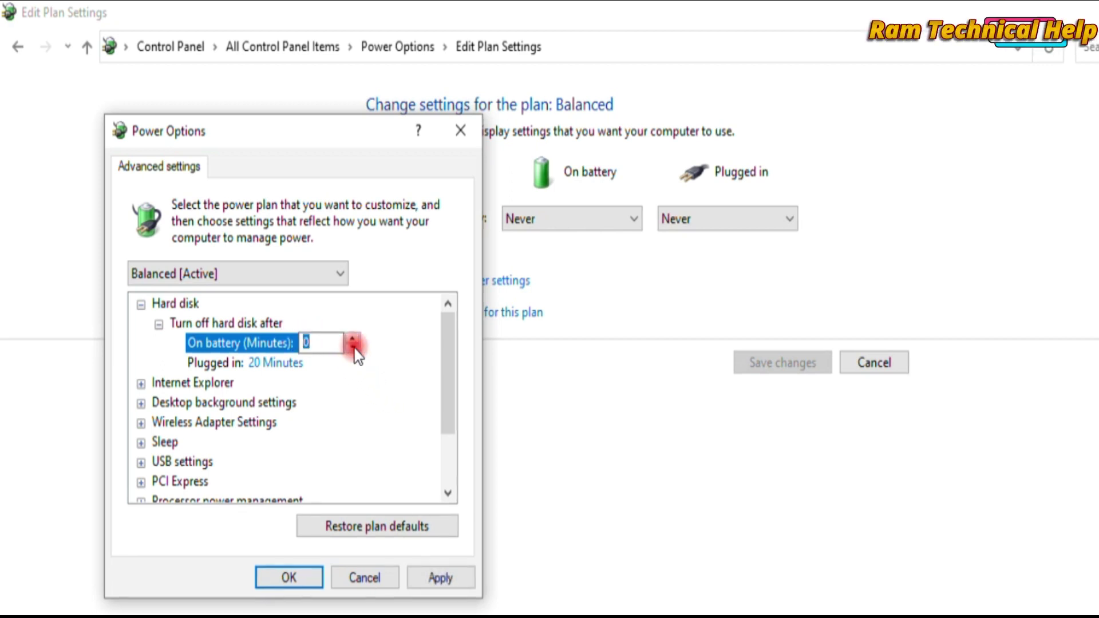
pyautogui.click(354, 343)
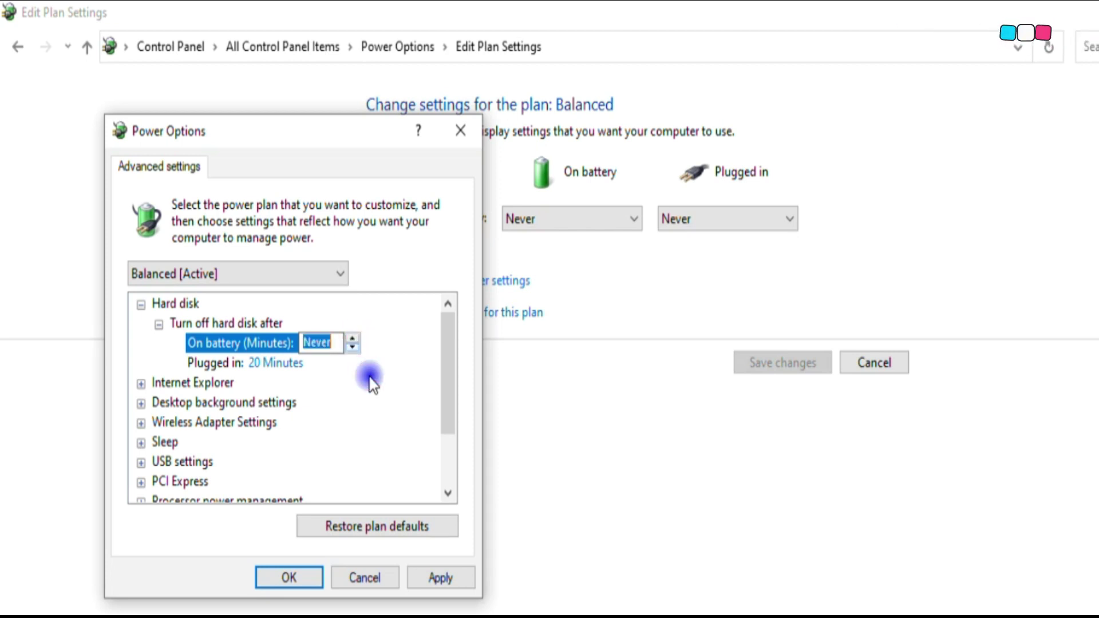
# Set the hard disk turn-off time when plugged in to Never.
pyautogui.click(294, 363)
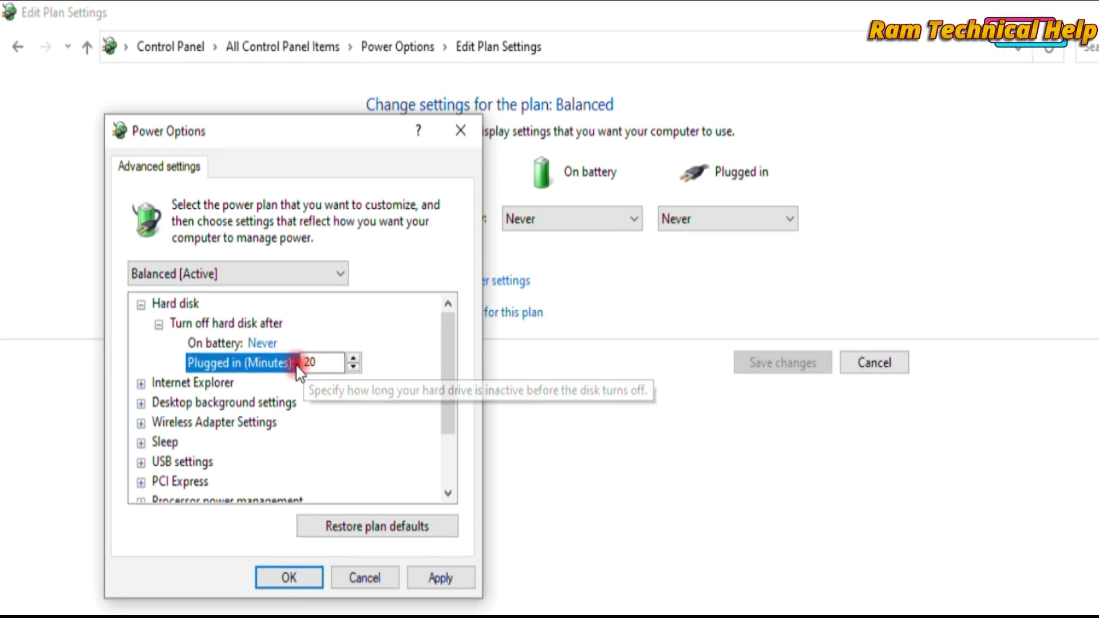
pyautogui.click(353, 367)
pyautogui.click(353, 359)
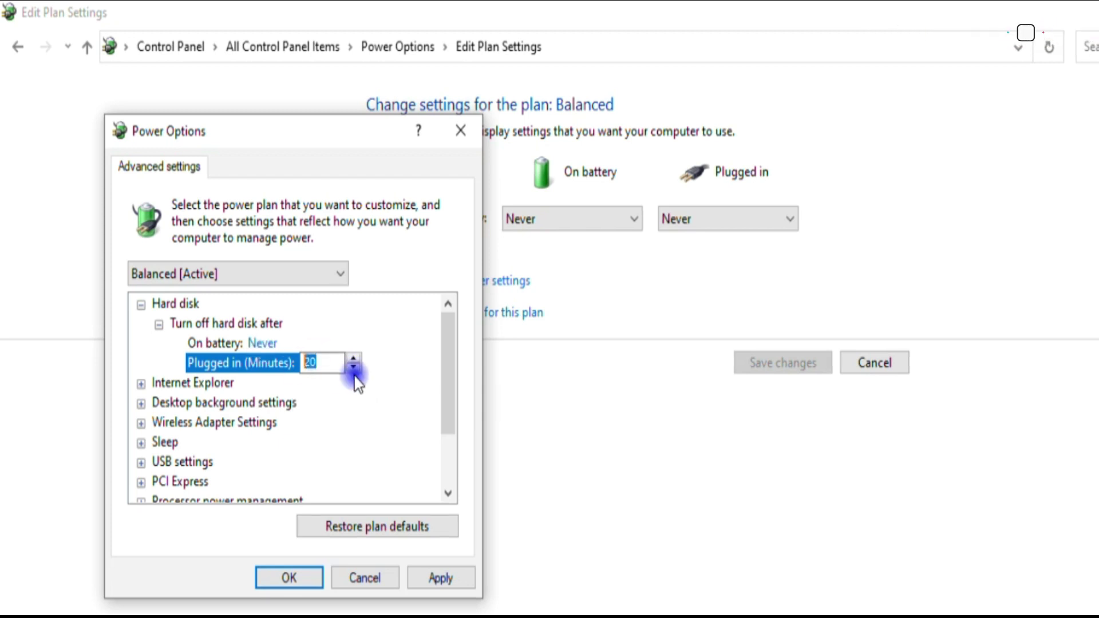
pyautogui.click(357, 370)
pyautogui.click(358, 370)
pyautogui.click(357, 370)
pyautogui.click(357, 370)
pyautogui.click(357, 371)
pyautogui.click(358, 370)
pyautogui.click(357, 370)
pyautogui.click(358, 370)
pyautogui.click(358, 370)
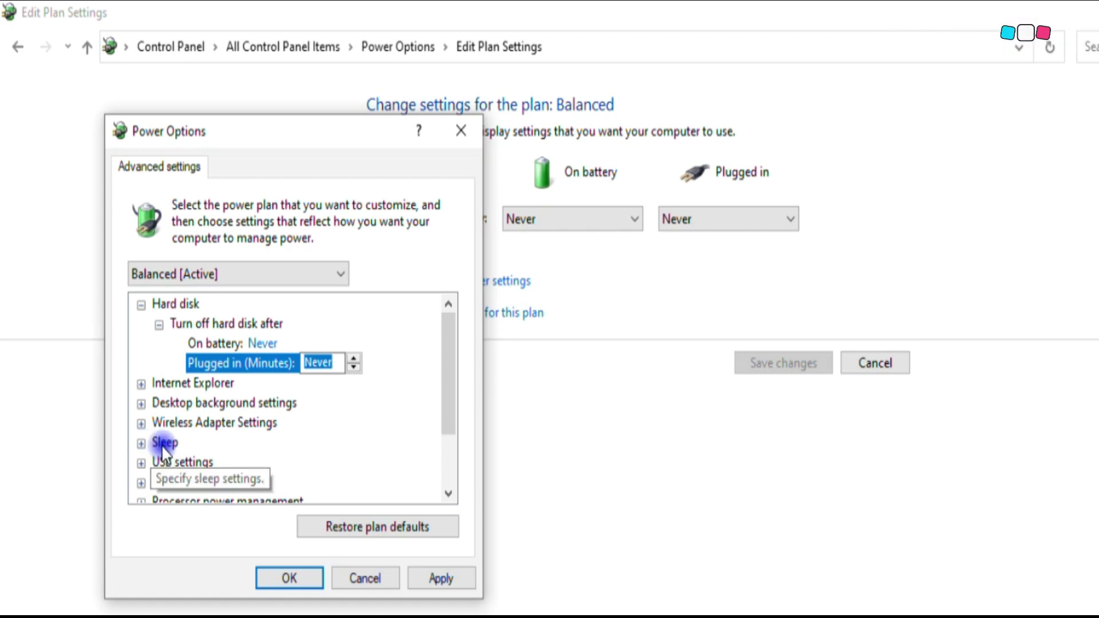
# Under the Sleep settings, set Allow wake timers to Disable for both on battery and plugged in.
pyautogui.moveTo(449, 407); pyautogui.dragTo(417, 449)
pyautogui.click(141, 383)
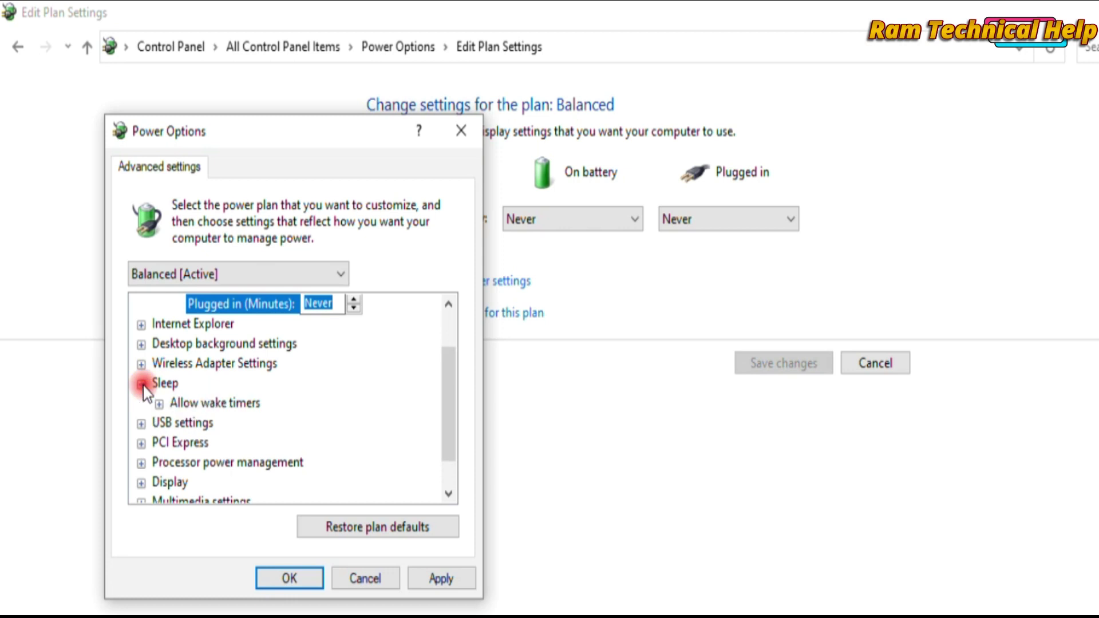
pyautogui.click(160, 404)
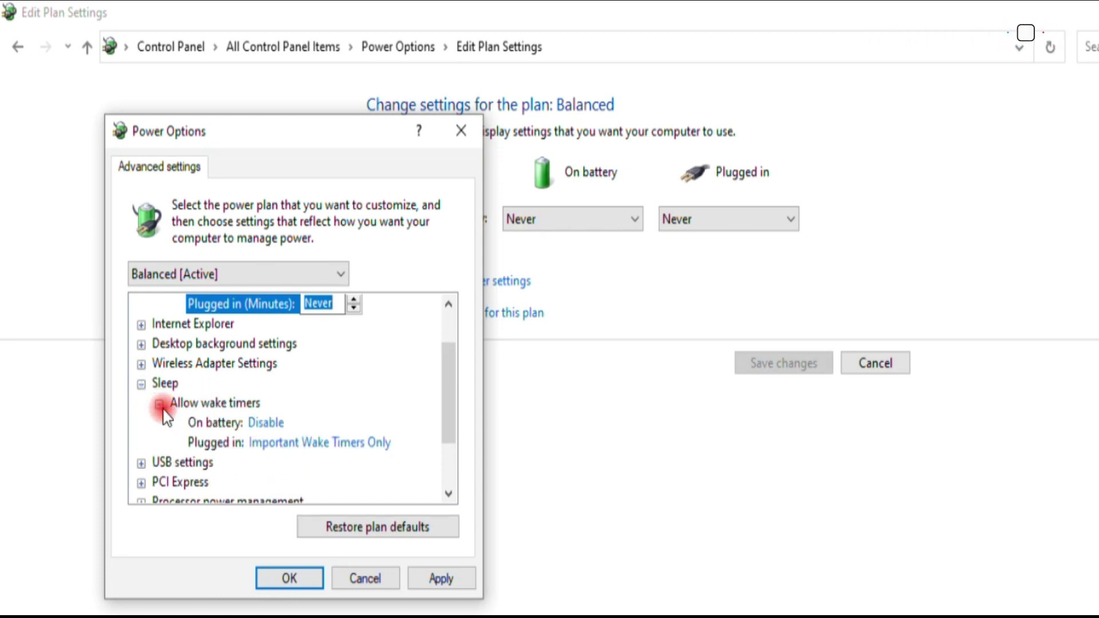
pyautogui.click(272, 428)
pyautogui.click(279, 427)
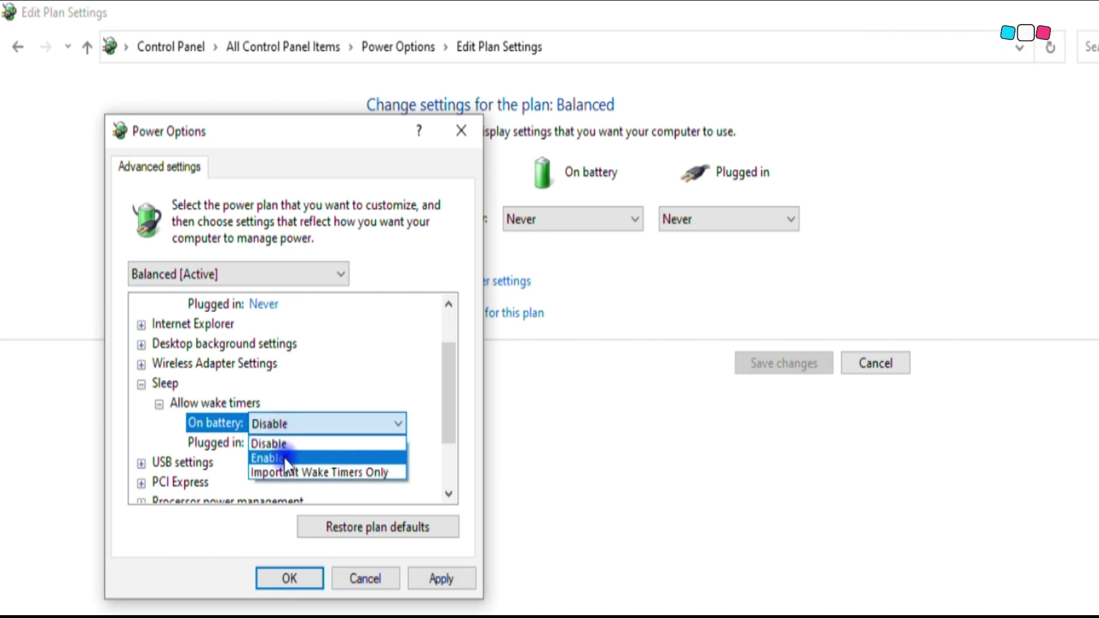
pyautogui.click(284, 456)
pyautogui.click(282, 423)
pyautogui.click(280, 442)
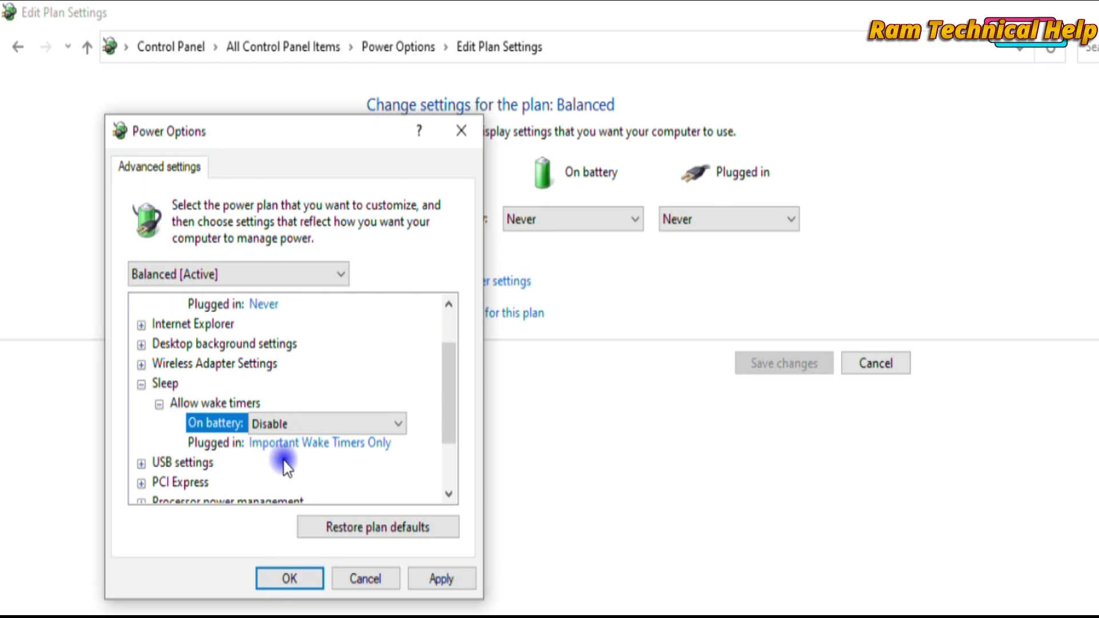
pyautogui.click(282, 445)
pyautogui.click(284, 449)
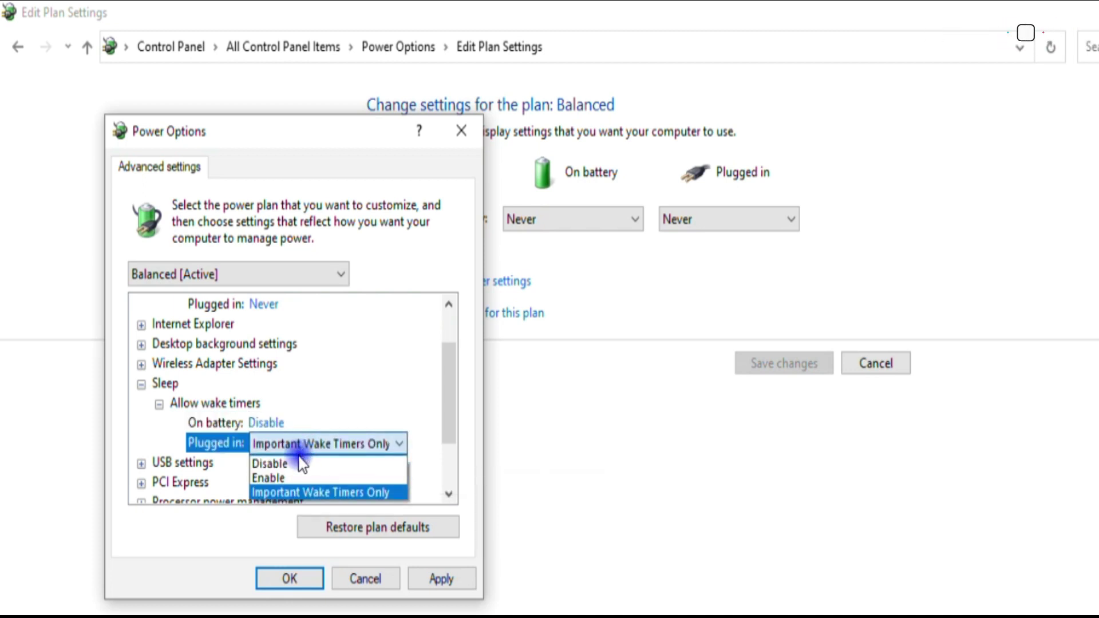
pyautogui.click(292, 465)
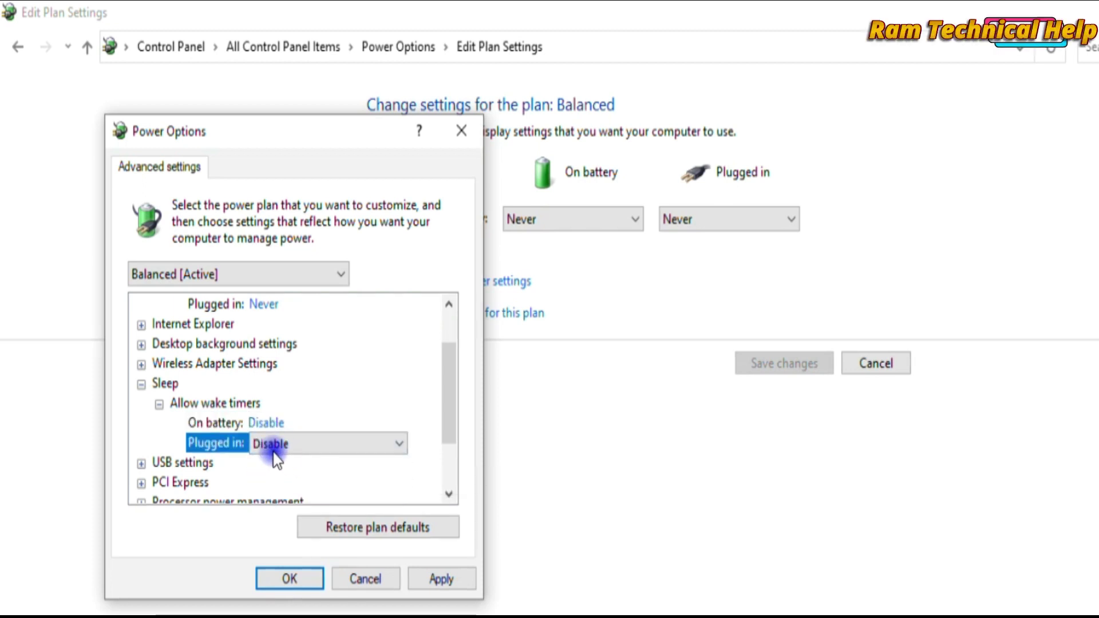
# Apply the advanced power settings and close their dialog.
pyautogui.scroll(-1, 205, 465)
pyautogui.scroll(-1, 191, 441)
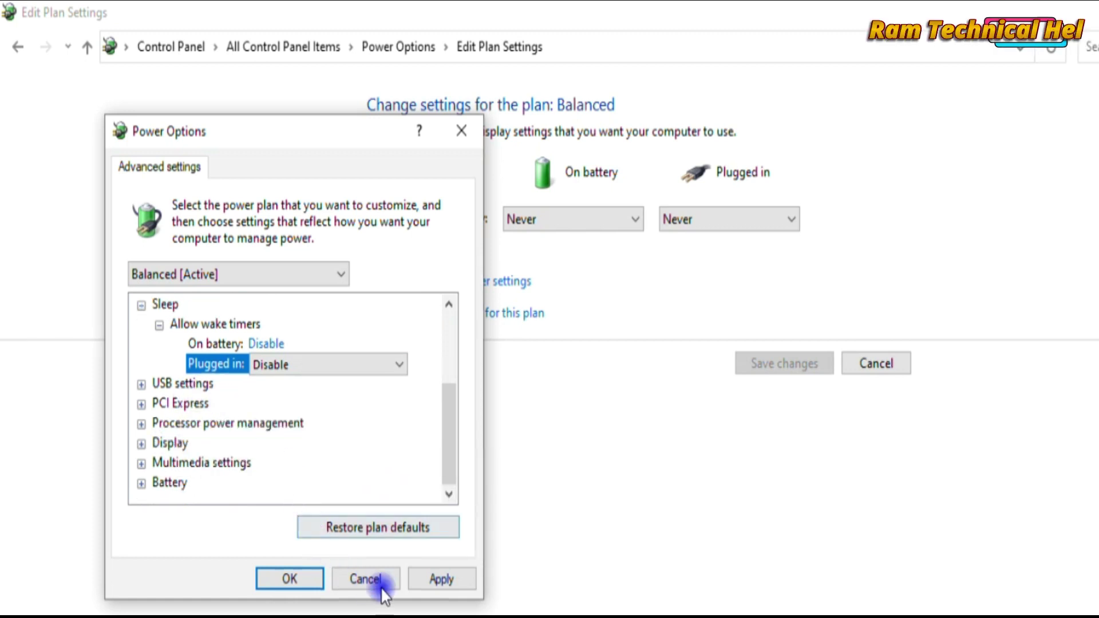
pyautogui.click(438, 579)
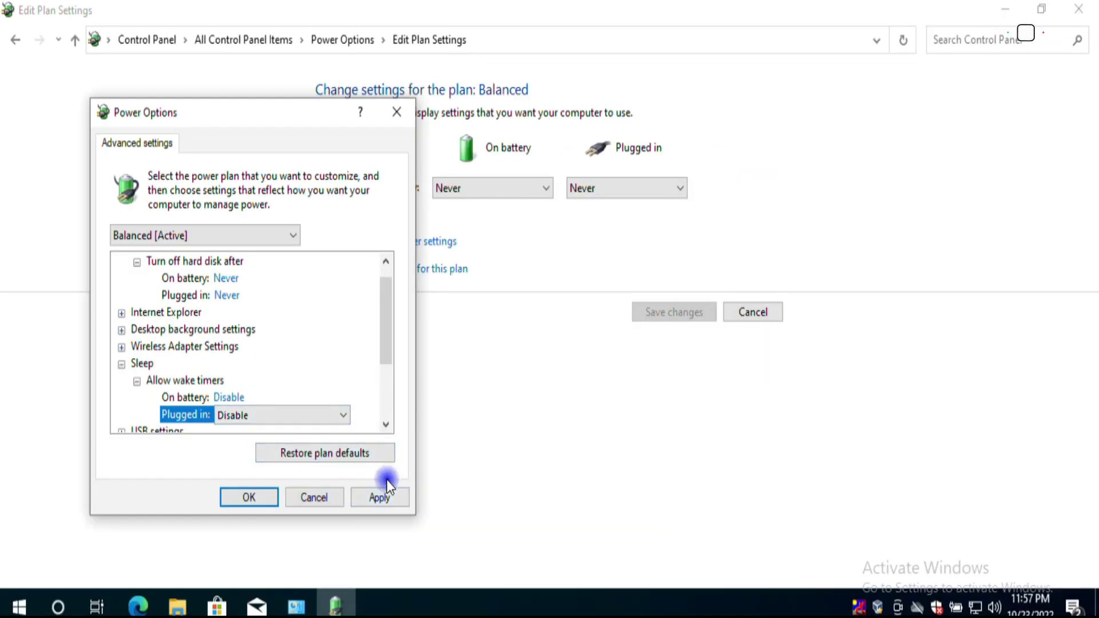
pyautogui.click(382, 493)
pyautogui.click(259, 496)
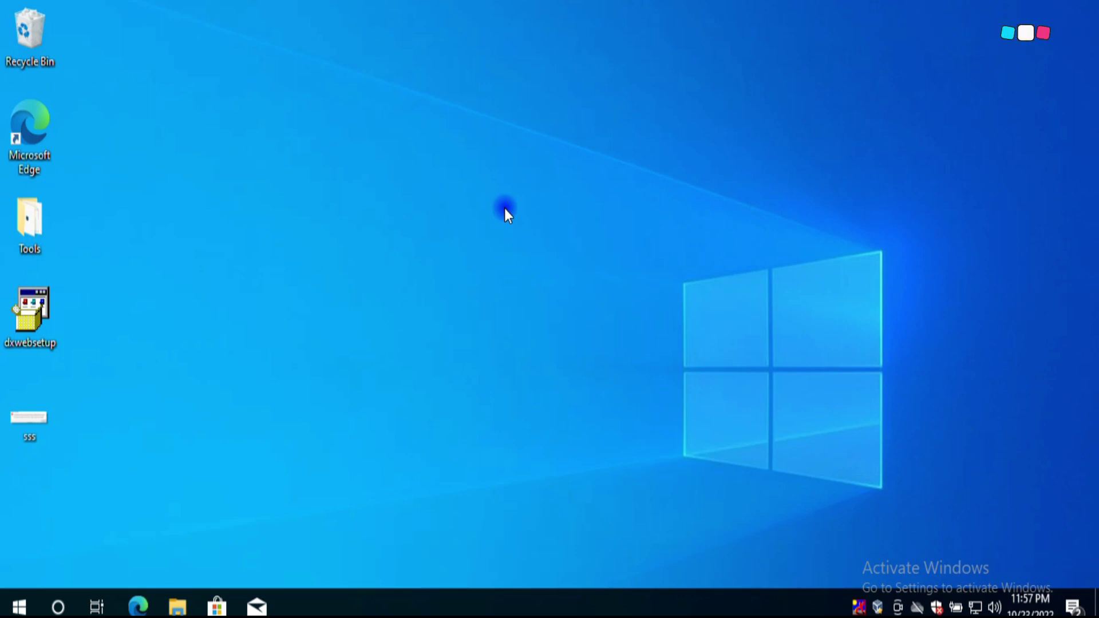